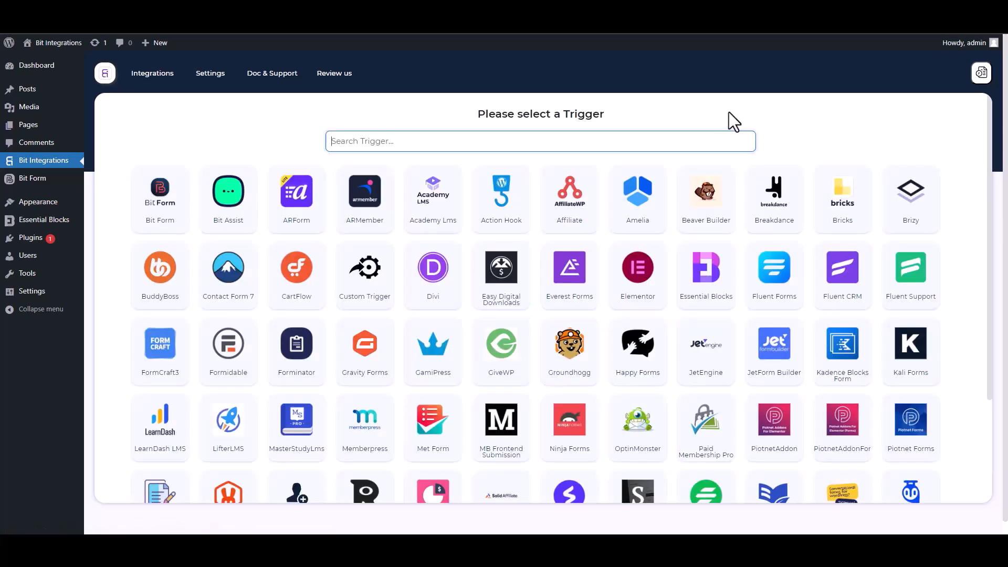
# Search 'ess' and pick Essential Blocks as the integration trigger.
pyautogui.write('ess')
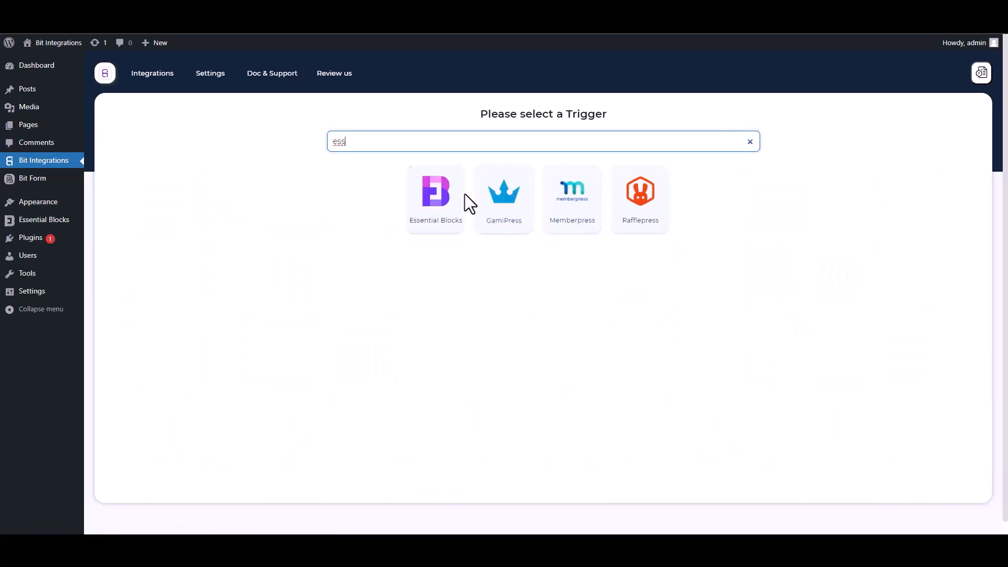
pyautogui.click(432, 233)
# Start fetching, then submit the site form with name 'test', a test e-mail and a phone number.
pyautogui.click(541, 247)
pyautogui.click(132, 22)
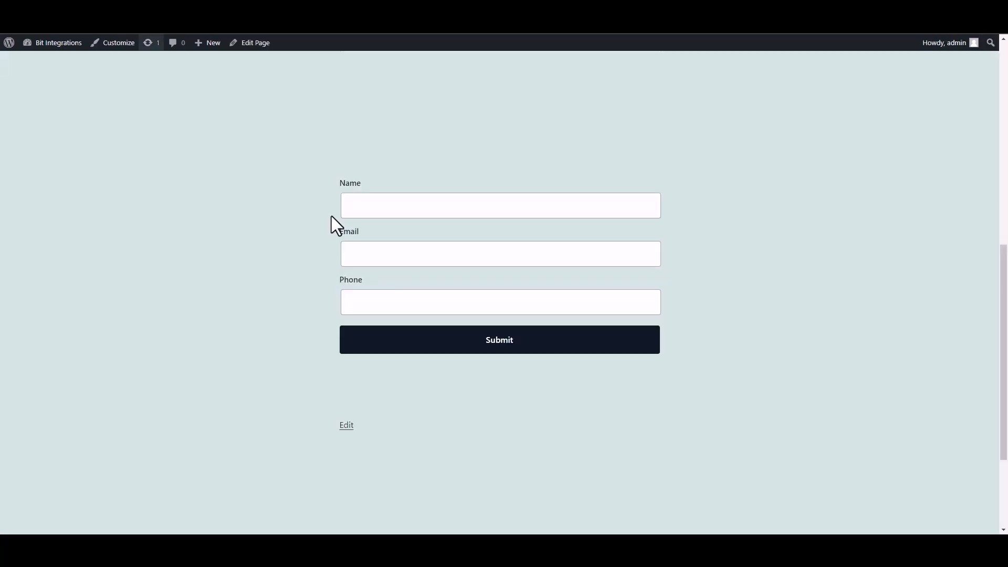
pyautogui.click(432, 215)
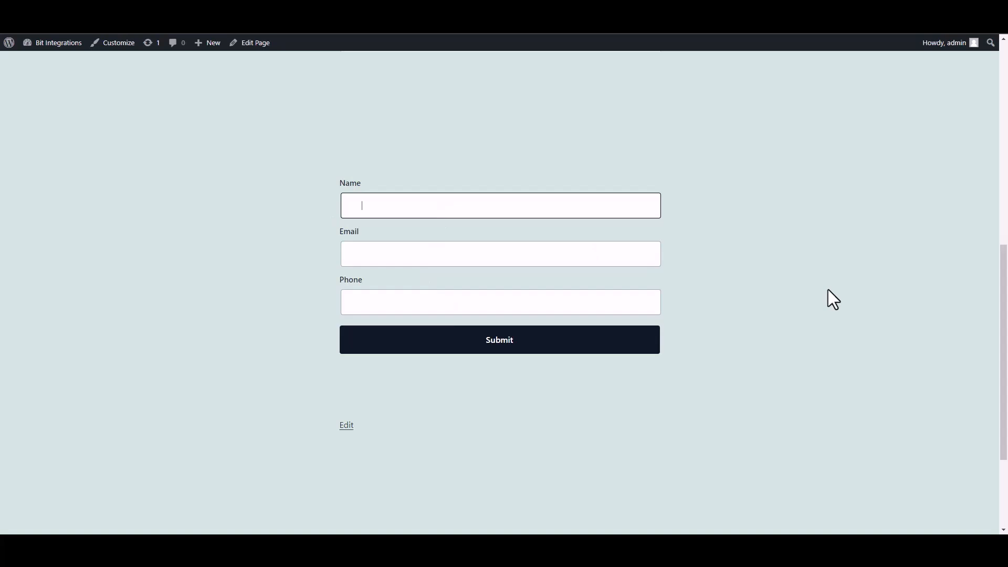
pyautogui.write('test')
pyautogui.click(603, 255)
pyautogui.write('test@gmail.com')
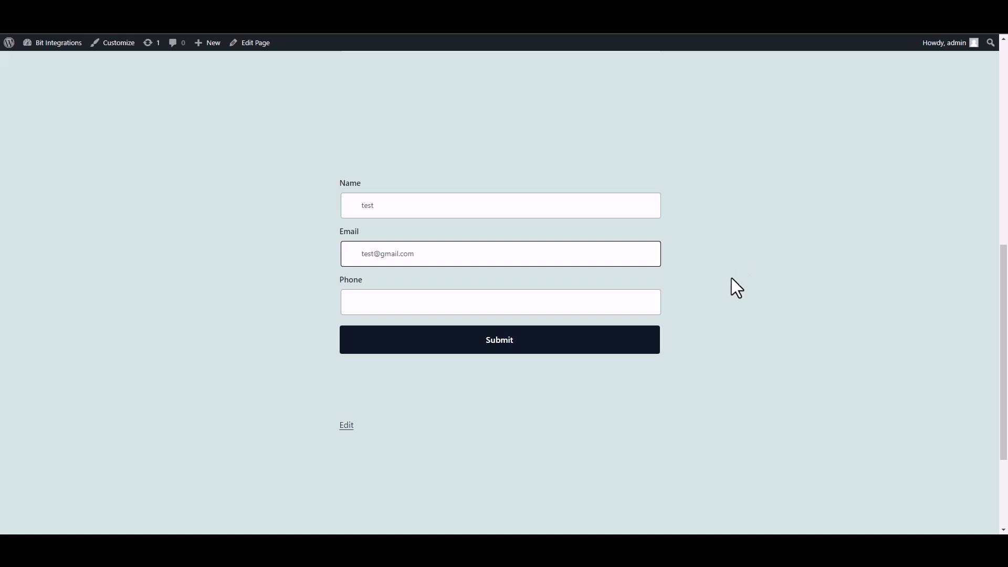
pyautogui.click(608, 307)
pyautogui.write('58566255')
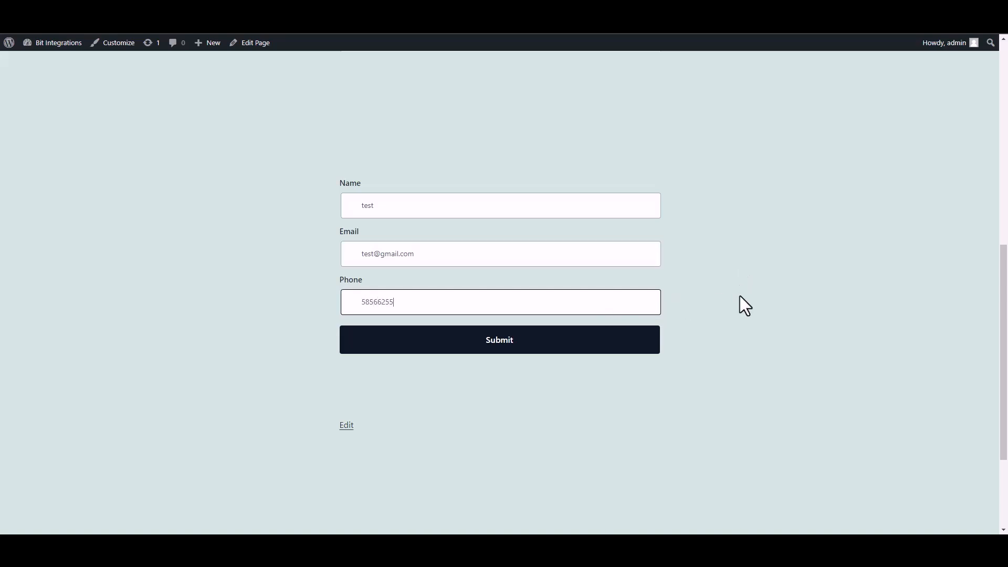
pyautogui.click(651, 348)
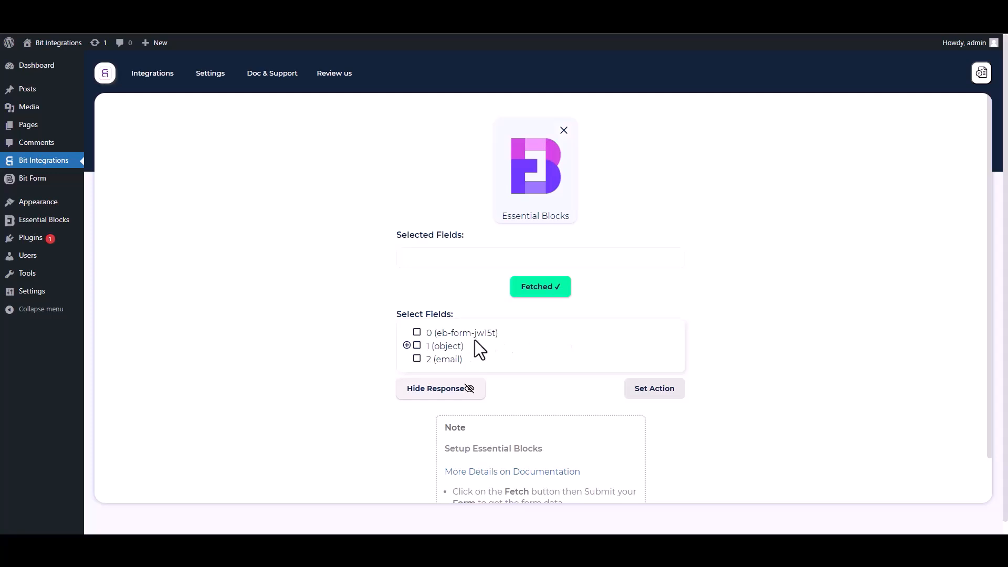
# Select field 0 and the Name, Email and Phone sub-fields of object 1.
pyautogui.moveTo(509, 338); pyautogui.dragTo(422, 334)
pyautogui.click(418, 333)
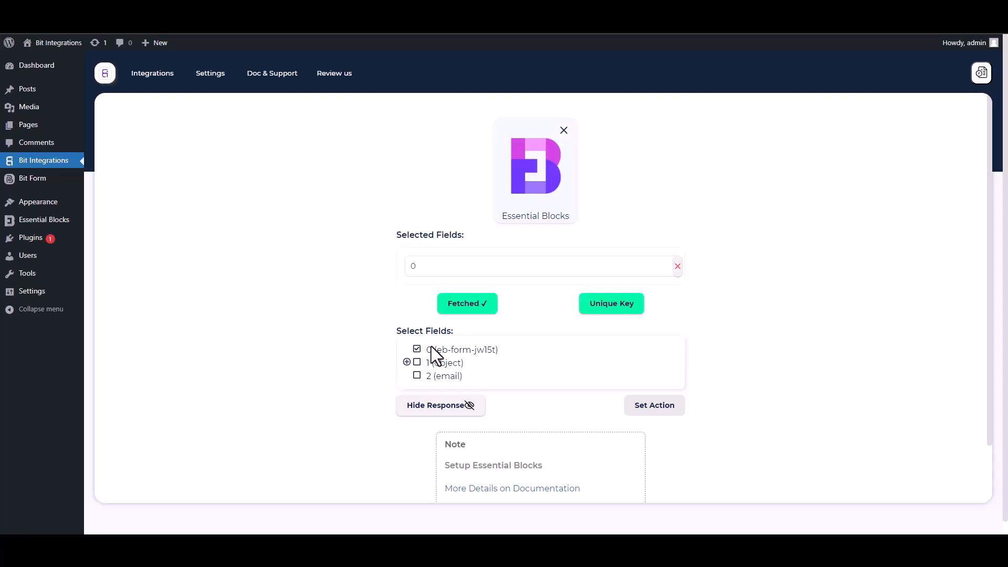
pyautogui.click(407, 362)
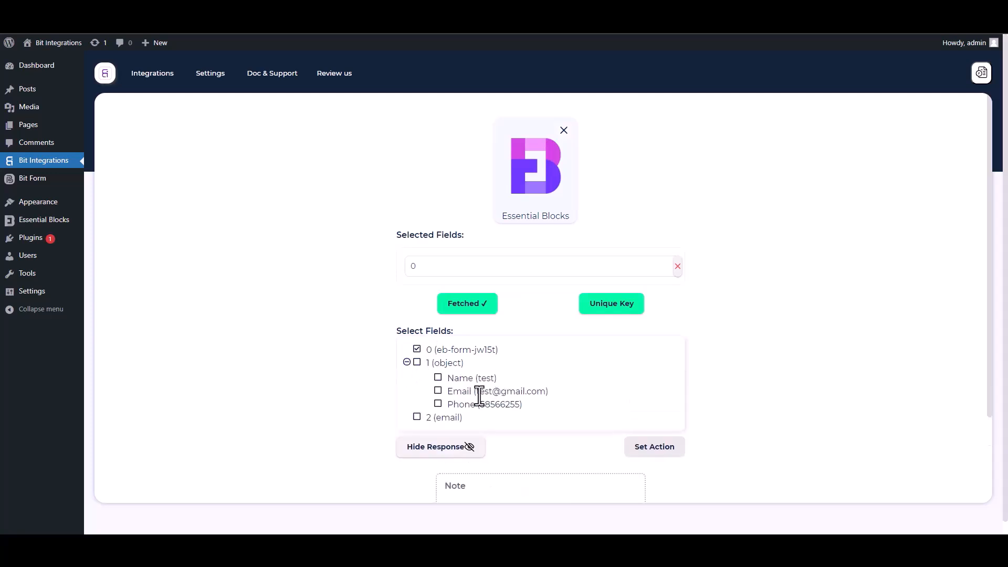
pyautogui.click(439, 379)
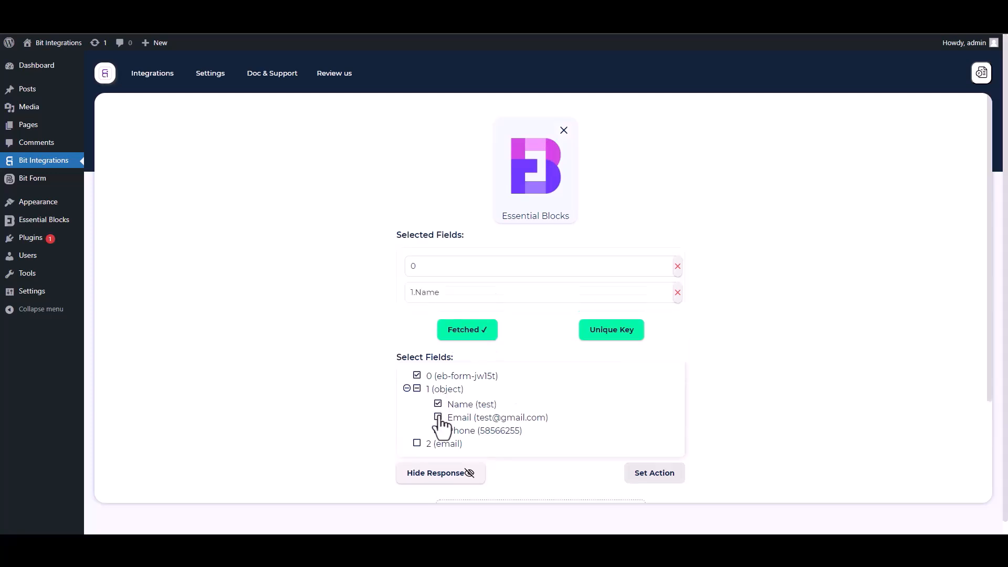
pyautogui.click(439, 417)
pyautogui.click(439, 457)
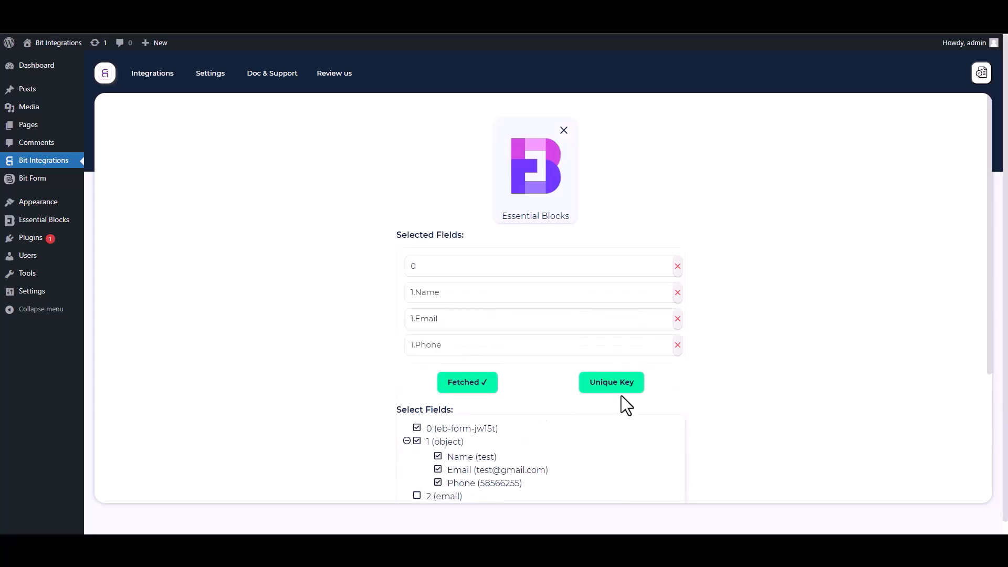
# Set field 0 as the unique primary key.
pyautogui.moveTo(991, 350); pyautogui.dragTo(990, 415)
pyautogui.click(618, 290)
pyautogui.click(497, 287)
pyautogui.click(425, 314)
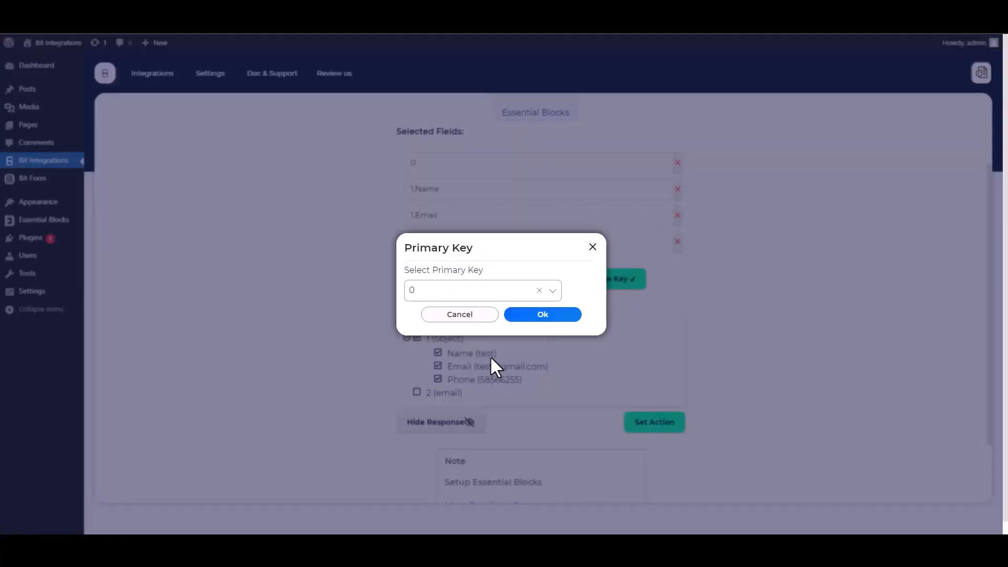
pyautogui.click(539, 317)
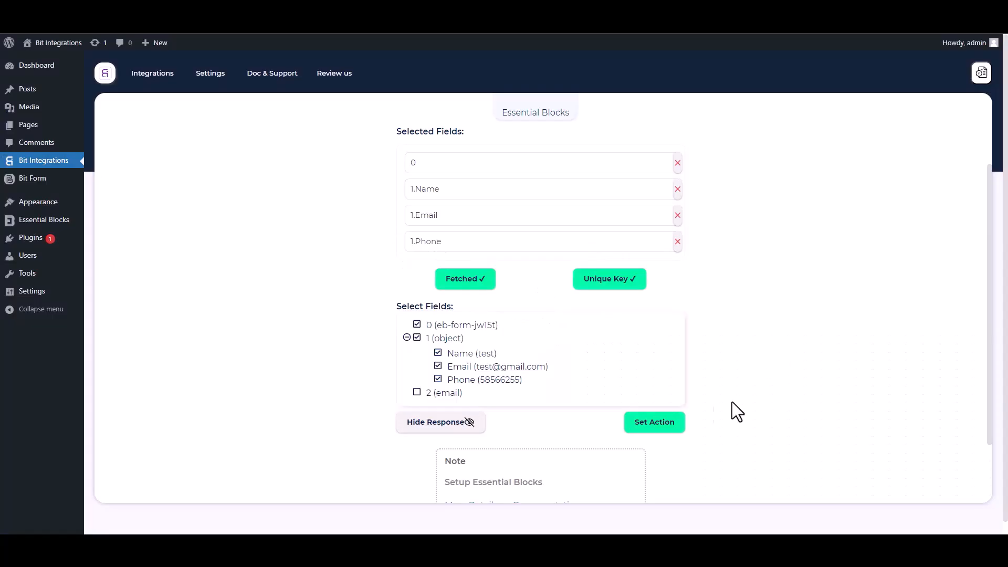
# Choose OmniSend as the action and open its API token page.
pyautogui.click(682, 427)
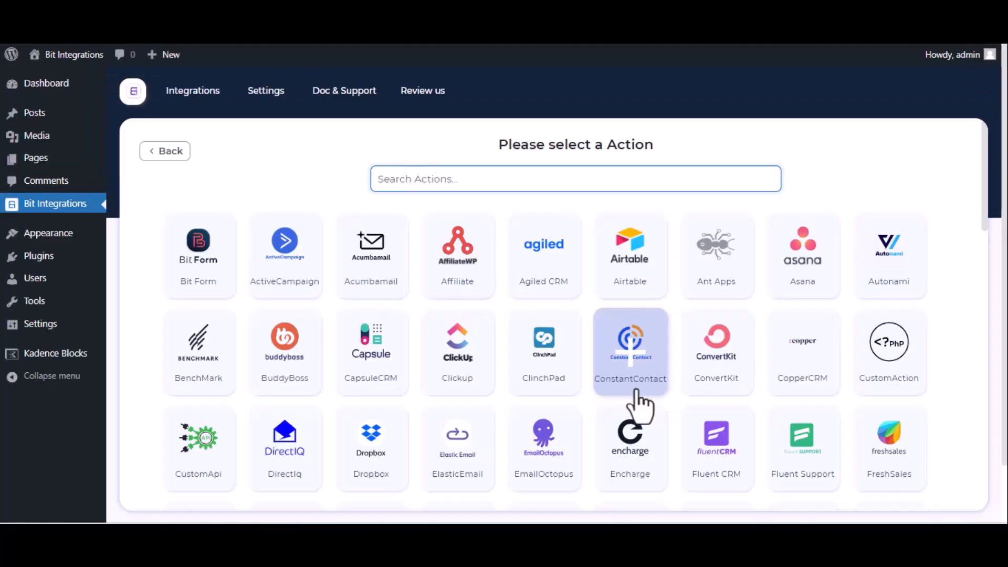
pyautogui.write('on')
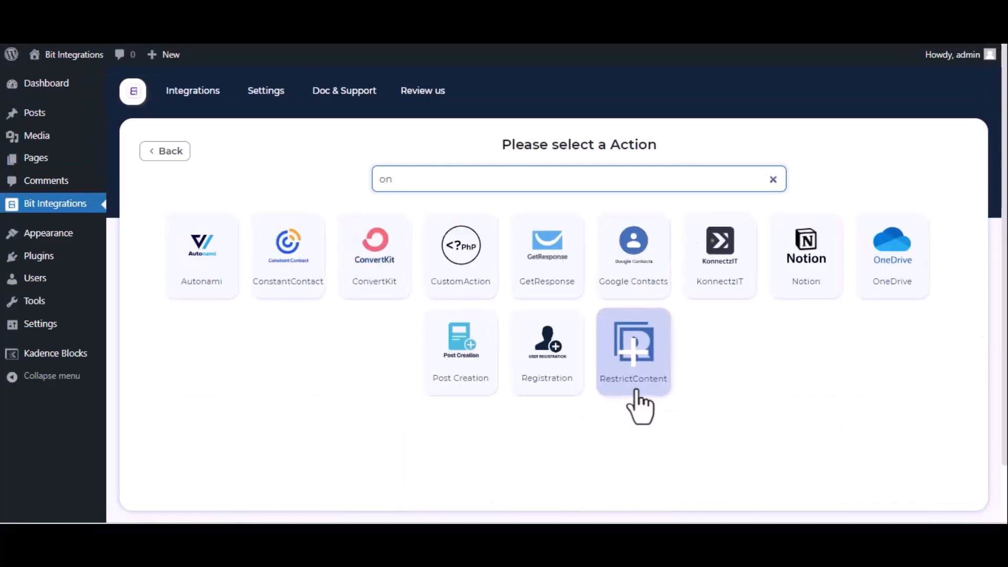
pyautogui.press('BackSpace')
pyautogui.write('mn')
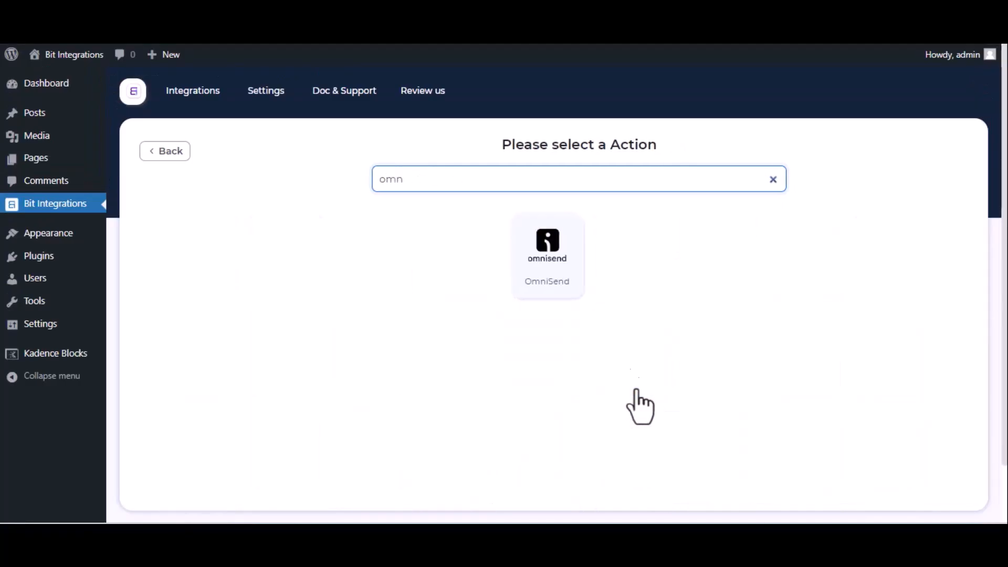
pyautogui.click(553, 294)
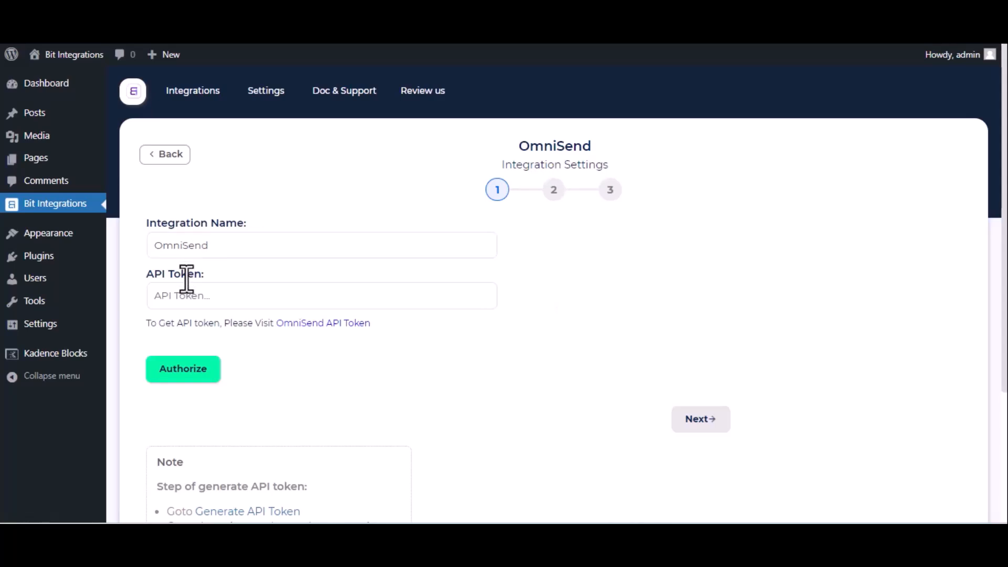
pyautogui.click(324, 324)
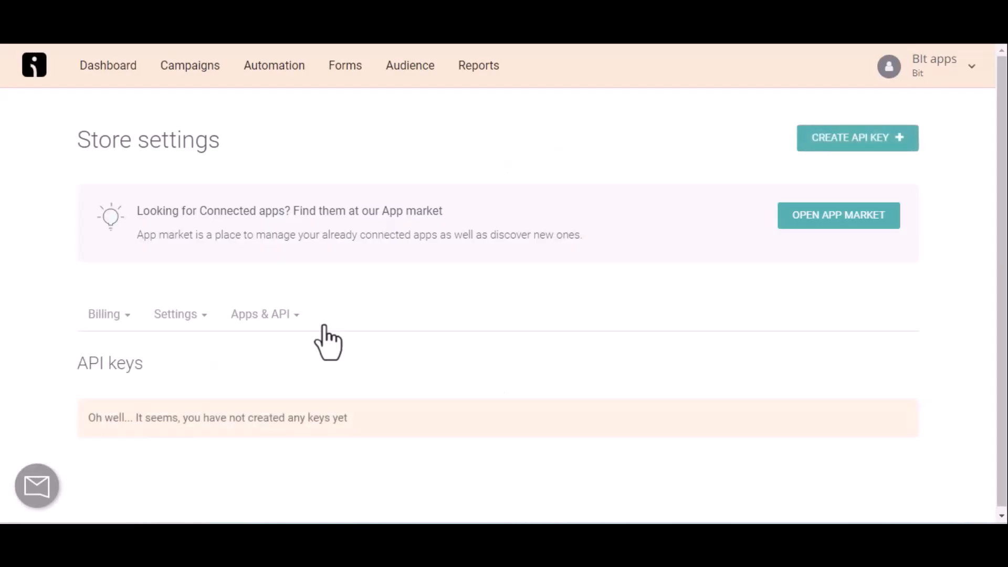
# Create an Omnisend API key named 'For Bit Integrations' and copy the key.
pyautogui.click(872, 139)
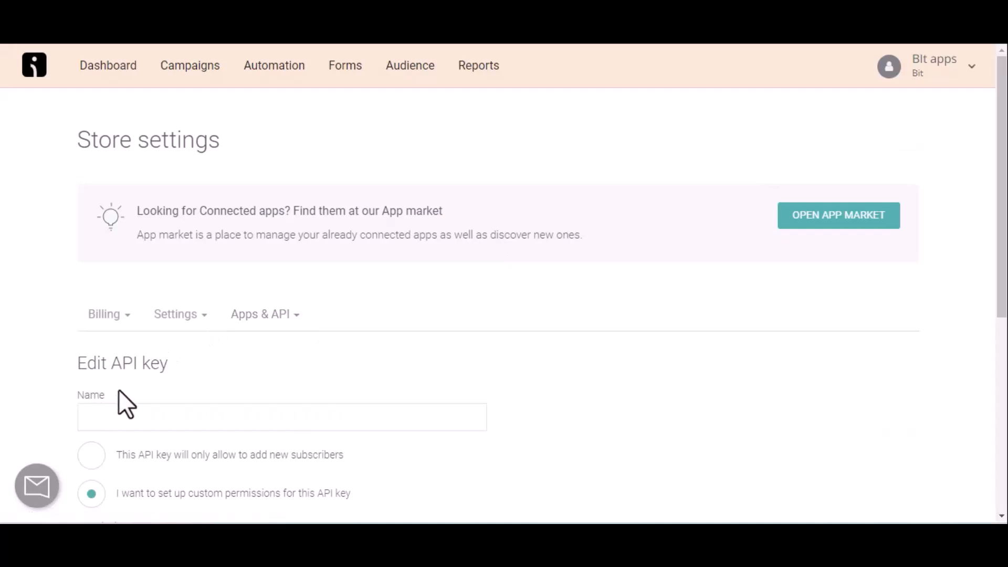
pyautogui.click(123, 407)
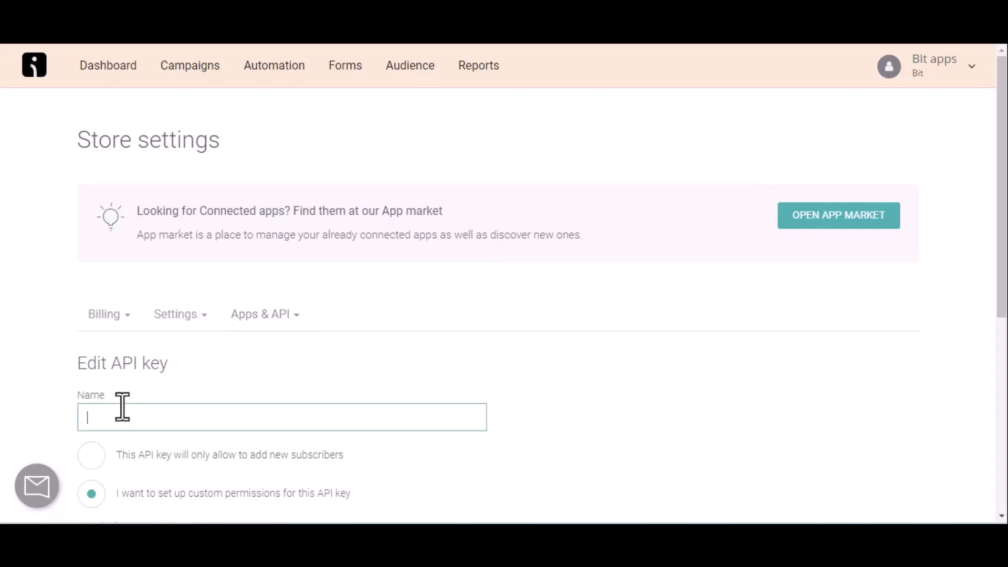
pyautogui.write('For Bit Integrations')
pyautogui.scroll(-7, 123, 407)
pyautogui.click(444, 440)
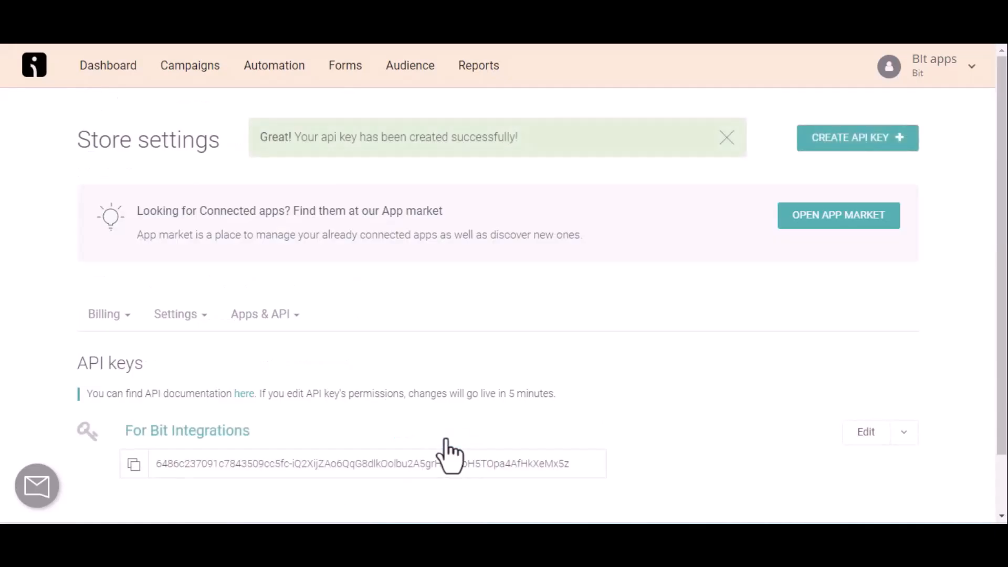
pyautogui.click(134, 465)
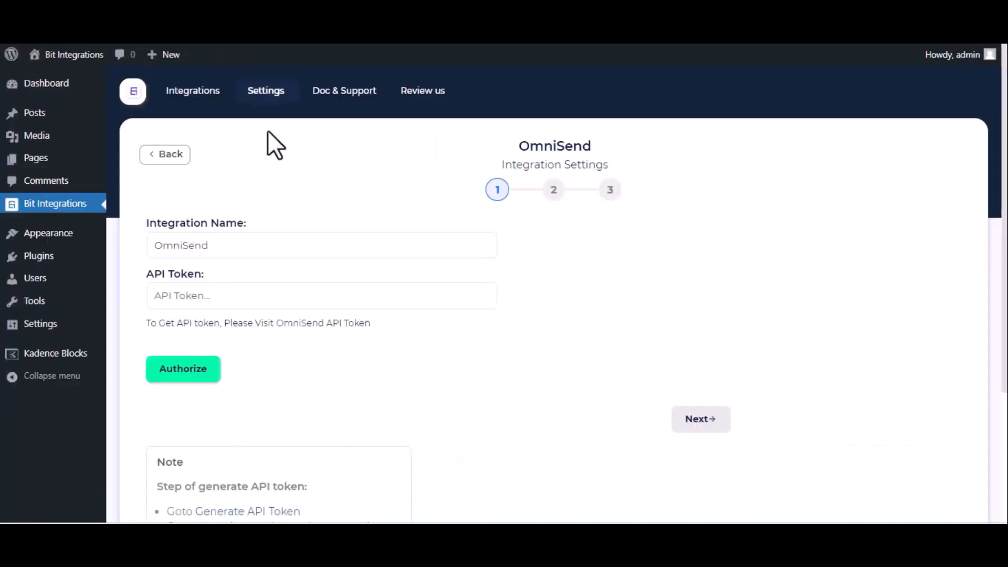
# Paste the API token, authorize OmniSend and continue to field settings.
pyautogui.click(215, 297)
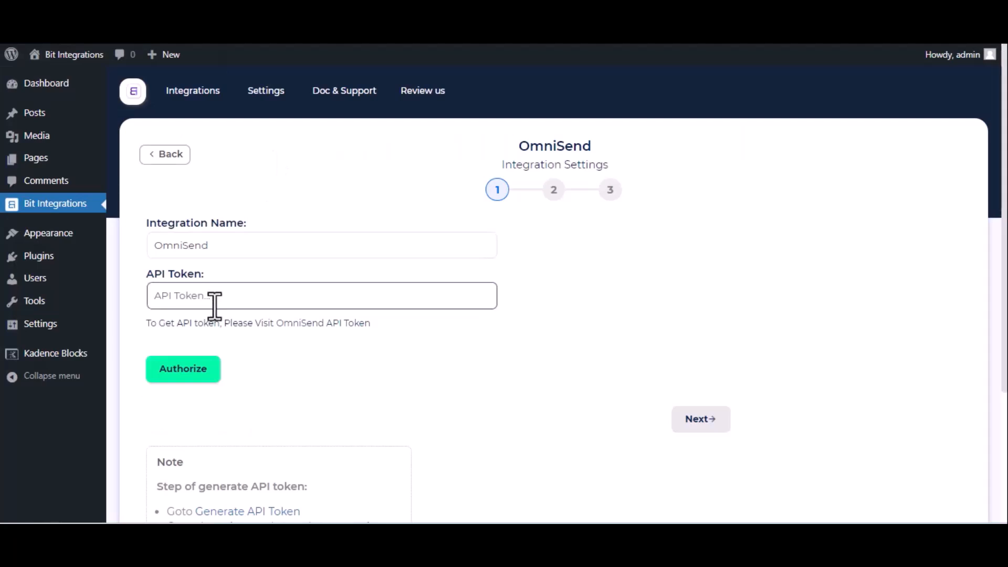
pyautogui.hotkey('ctrl', 'v')
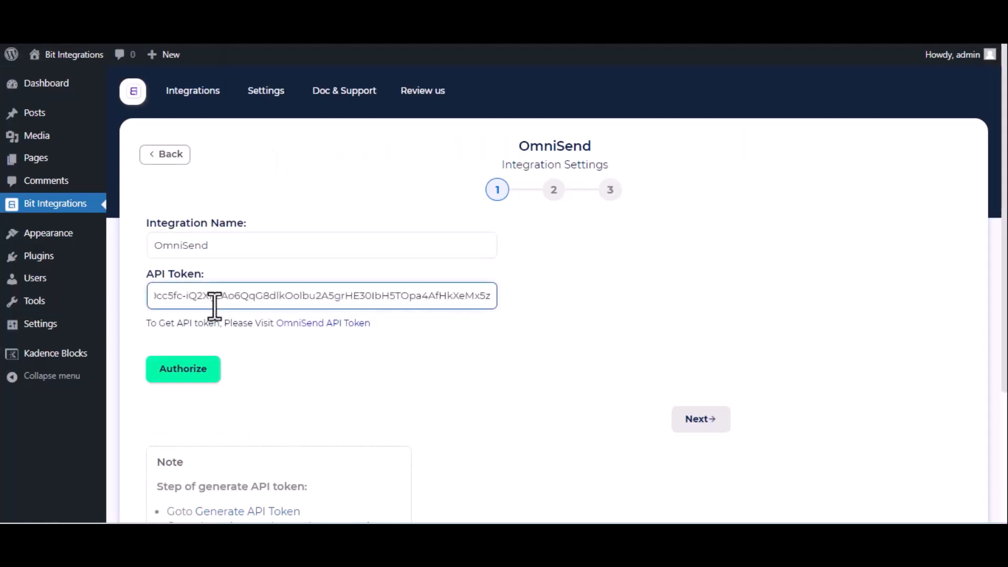
pyautogui.click(199, 367)
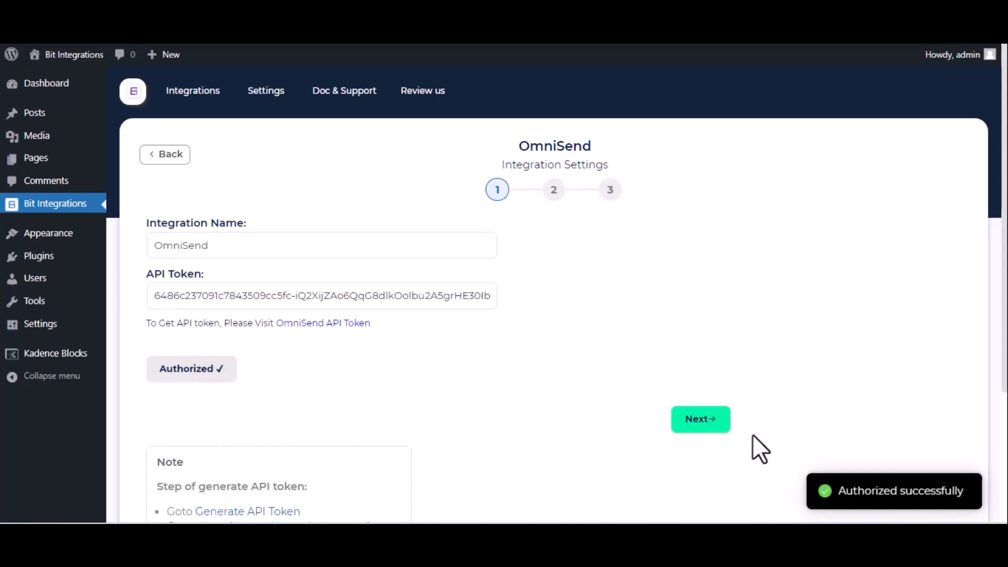
pyautogui.click(702, 427)
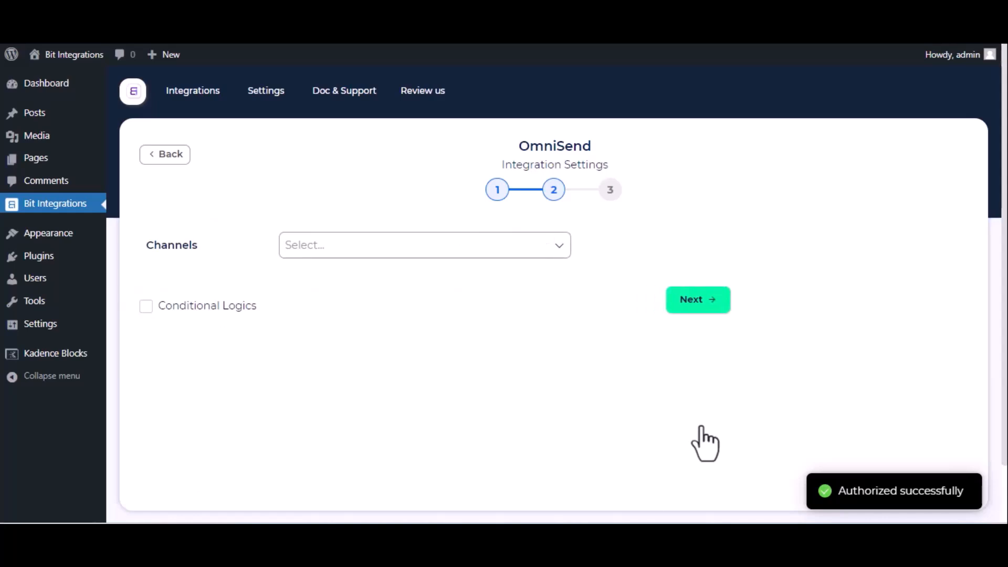
# Set the channel to Email with email status Subscribed.
pyautogui.click(362, 244)
pyautogui.click(344, 273)
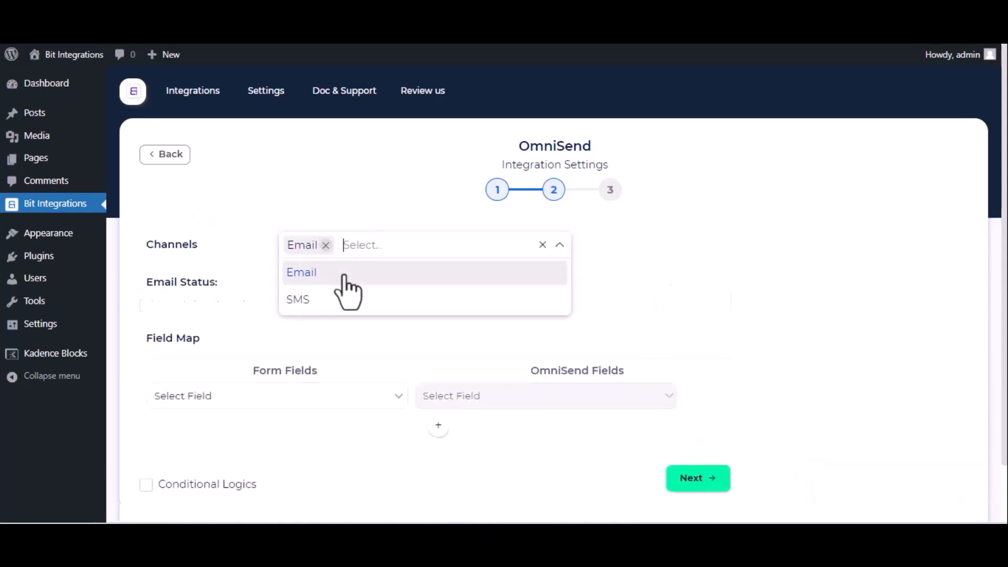
pyautogui.click(272, 277)
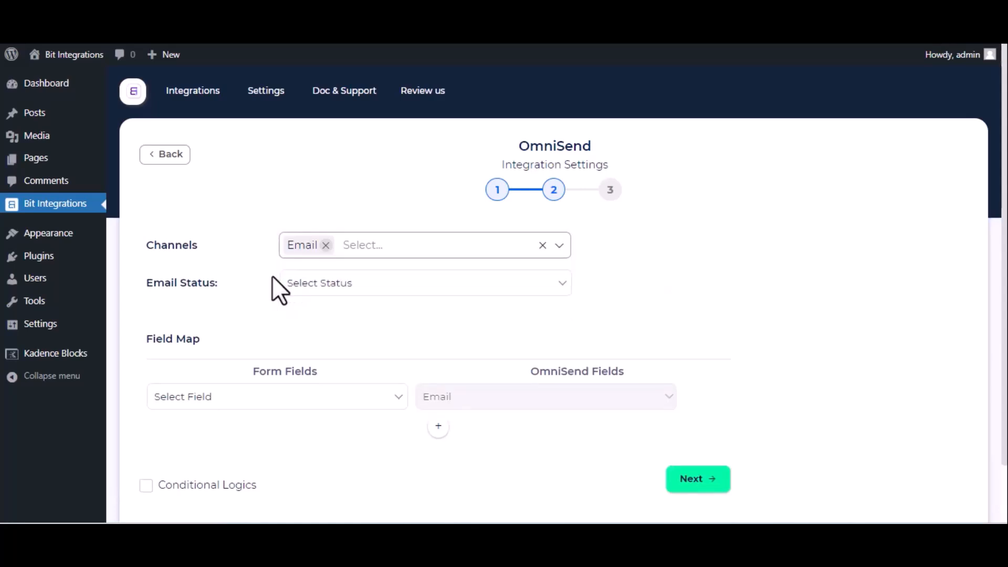
pyautogui.click(338, 286)
pyautogui.click(338, 318)
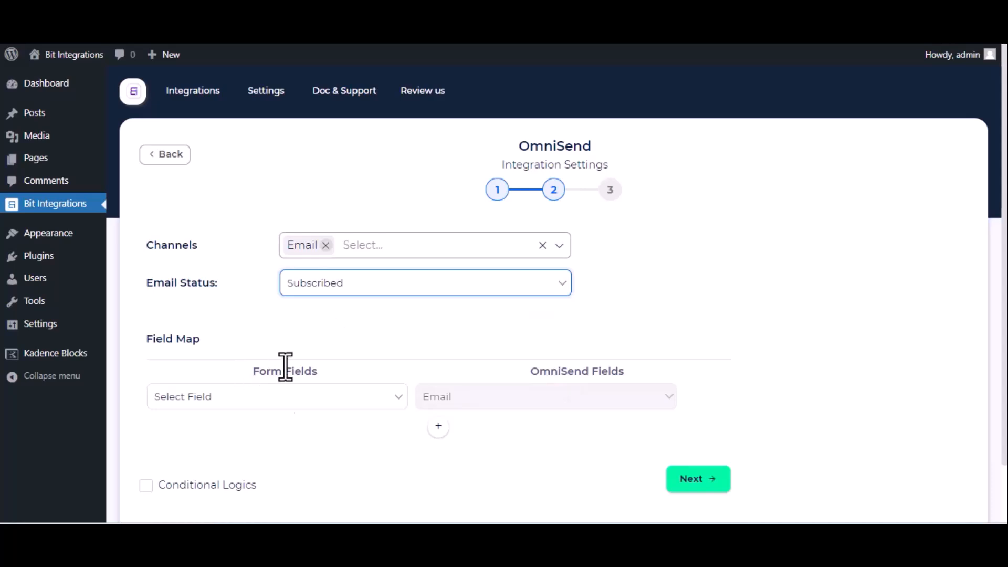
# Map Email to Email and Name to First Name, then finish and save.
pyautogui.click(285, 398)
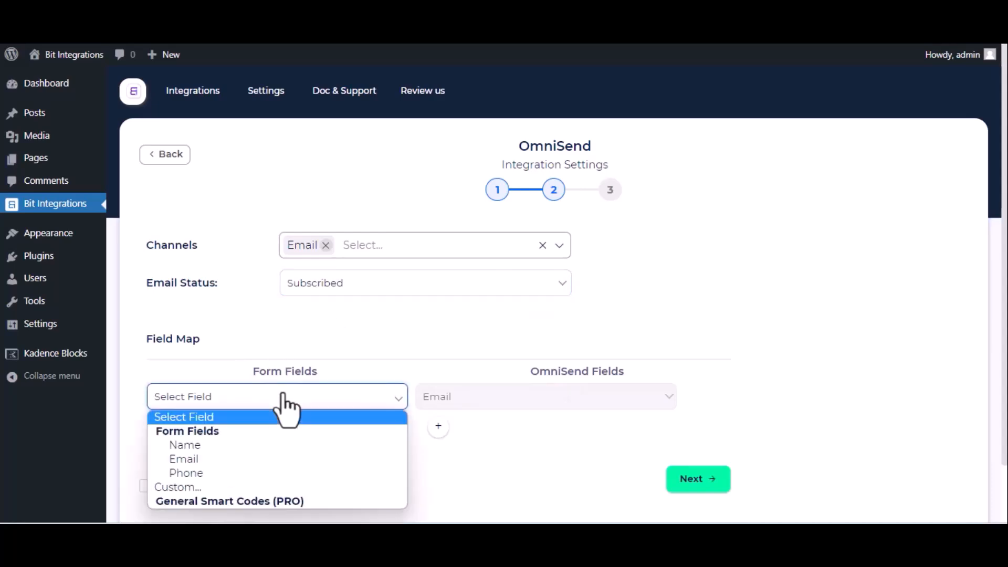
pyautogui.click(256, 460)
pyautogui.click(441, 427)
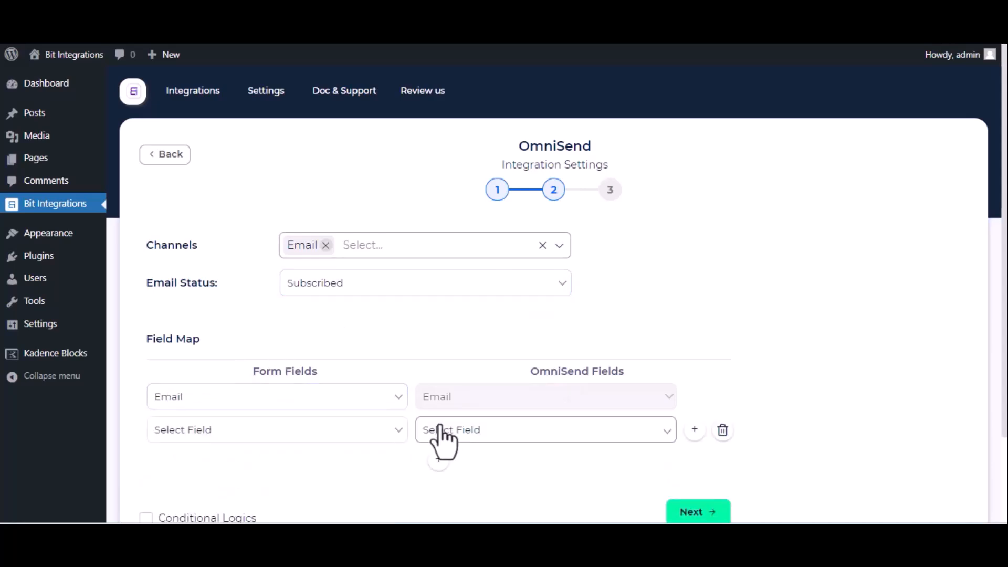
pyautogui.click(385, 432)
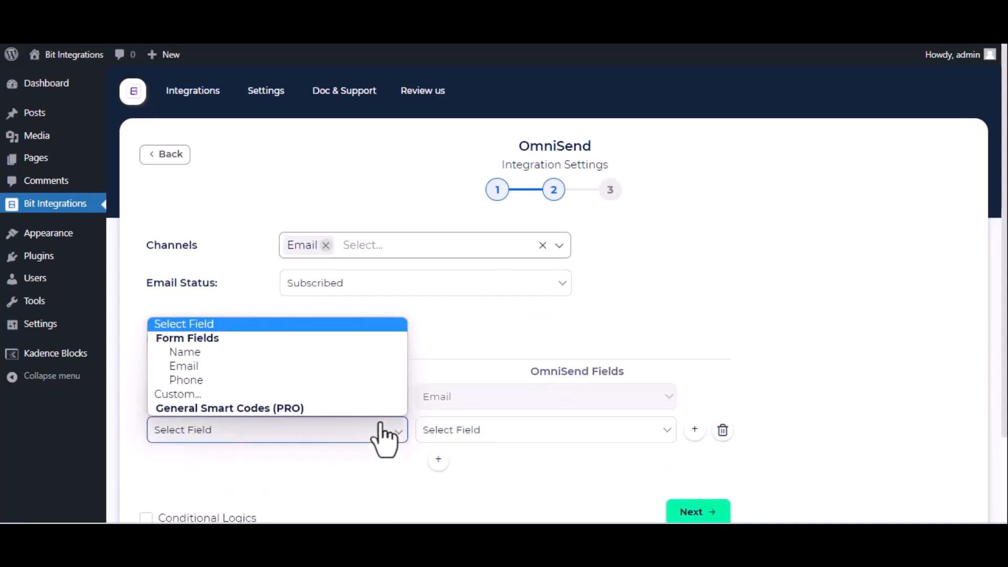
pyautogui.click(272, 355)
pyautogui.click(455, 422)
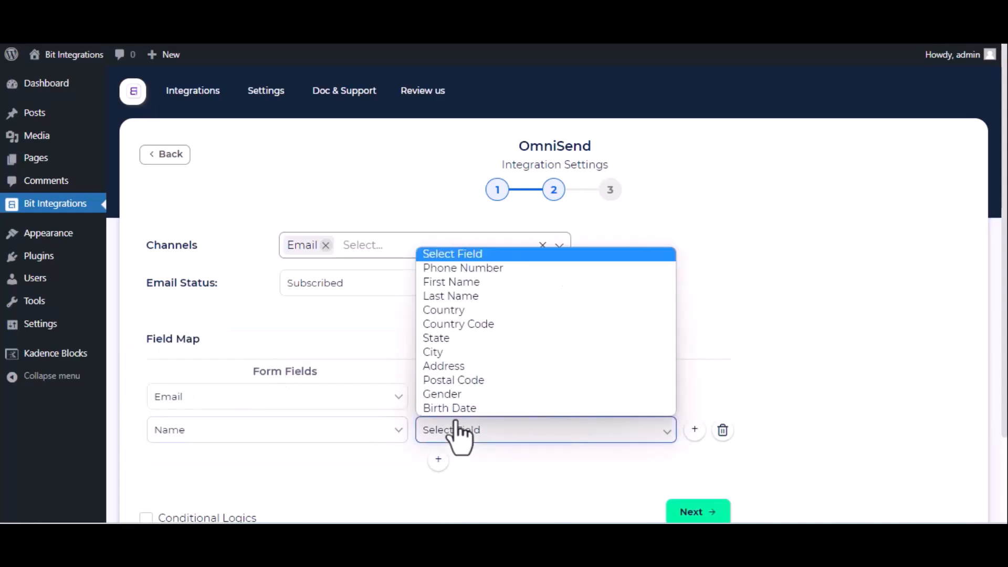
pyautogui.click(463, 284)
pyautogui.scroll(-2, 338, 439)
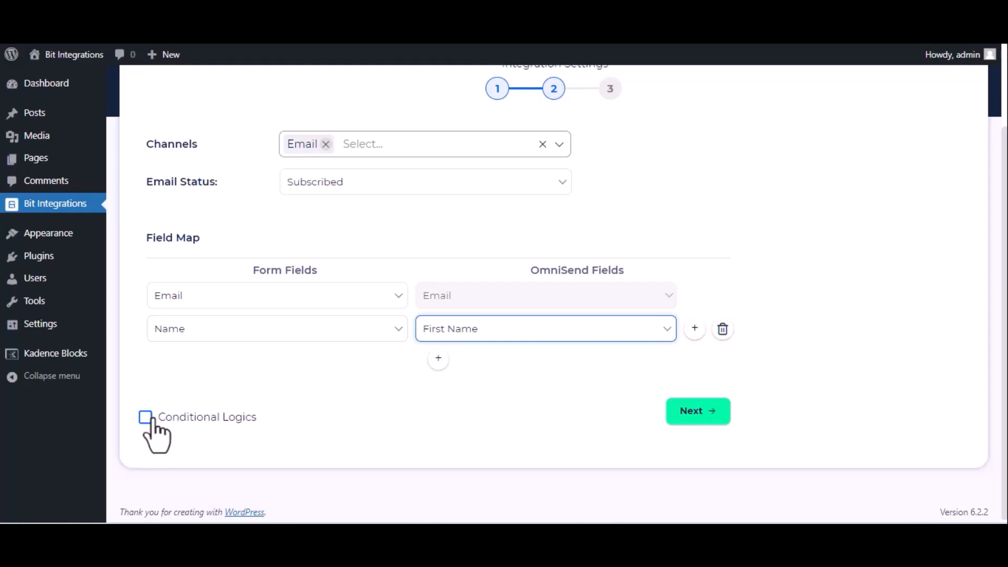
pyautogui.click(704, 418)
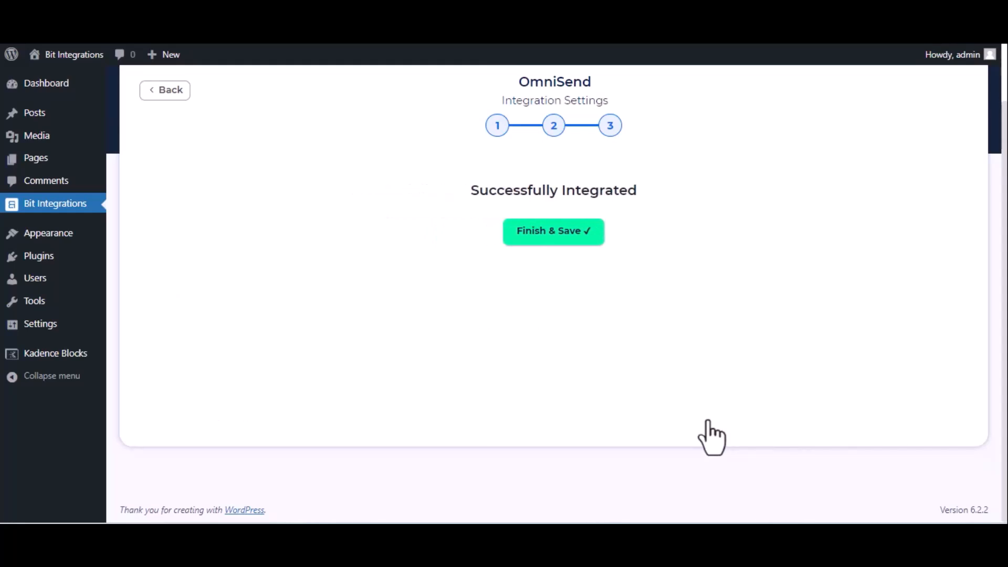
pyautogui.click(574, 233)
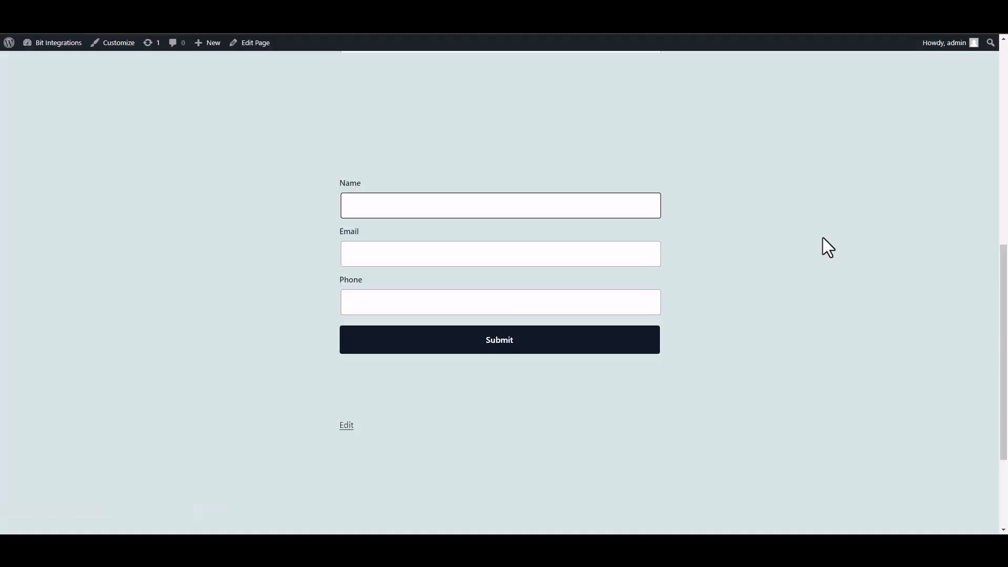
# Submit the form with name 'Bit Integrations', an e-mail and phone, confirming the success message.
pyautogui.write('Bit Integrations')
pyautogui.click(576, 255)
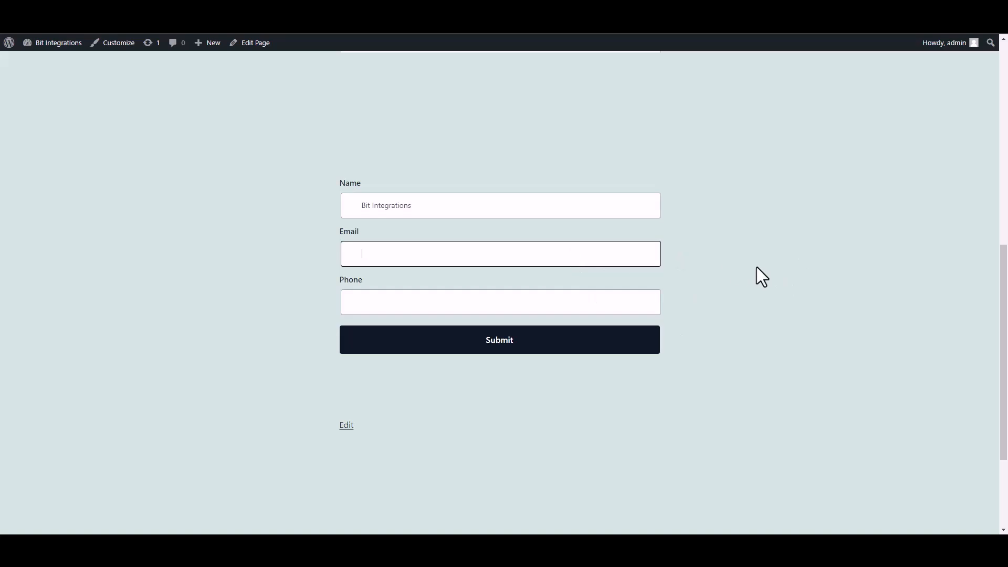
pyautogui.click(646, 304)
pyautogui.write('44')
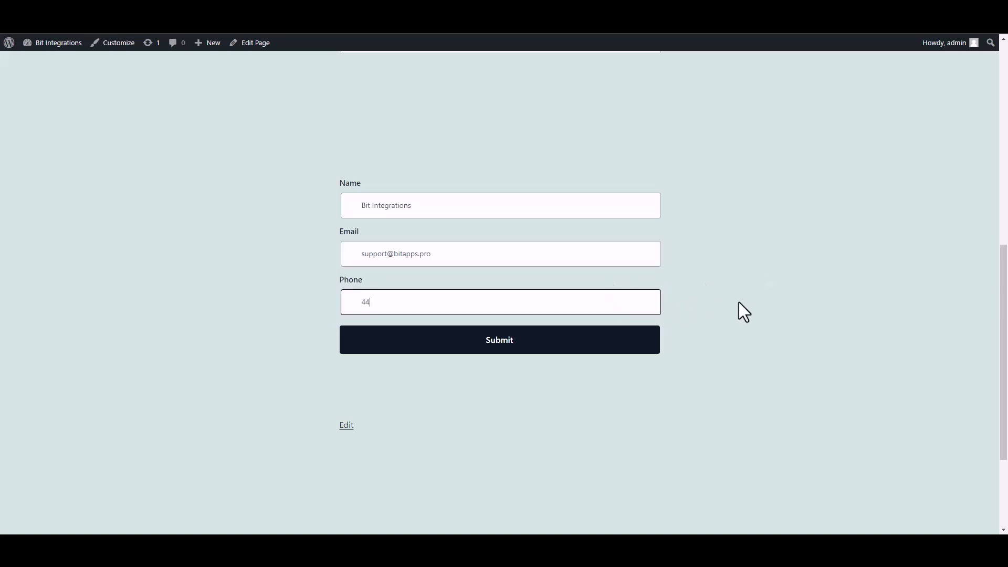
pyautogui.write('4555666')
pyautogui.click(640, 346)
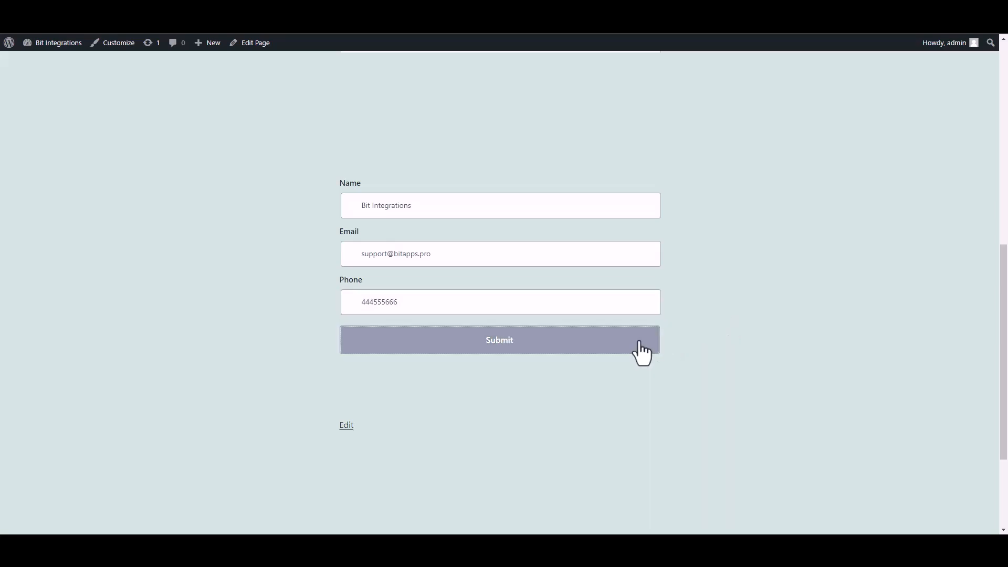
pyautogui.moveTo(340, 391); pyautogui.dragTo(720, 407)
pyautogui.click(725, 408)
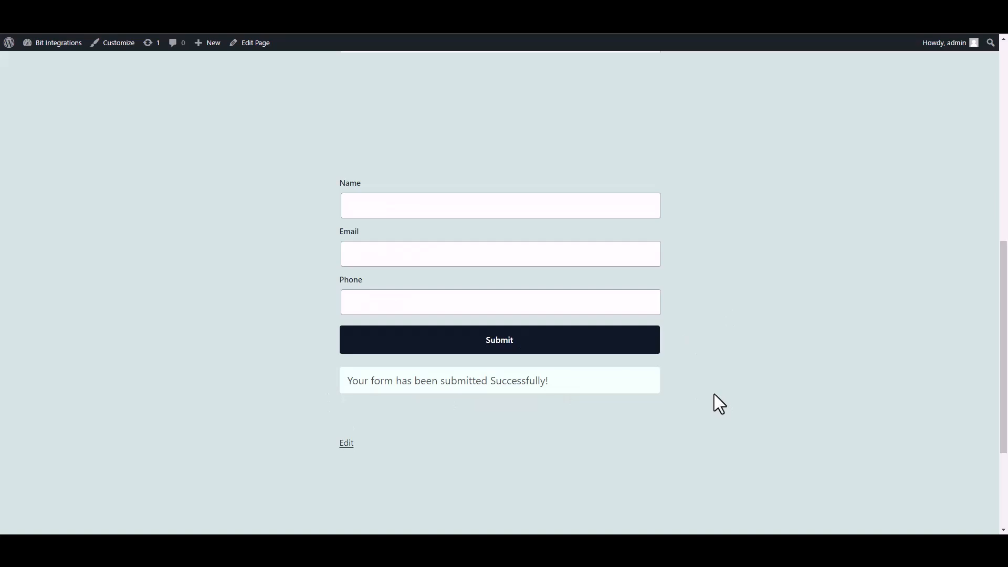